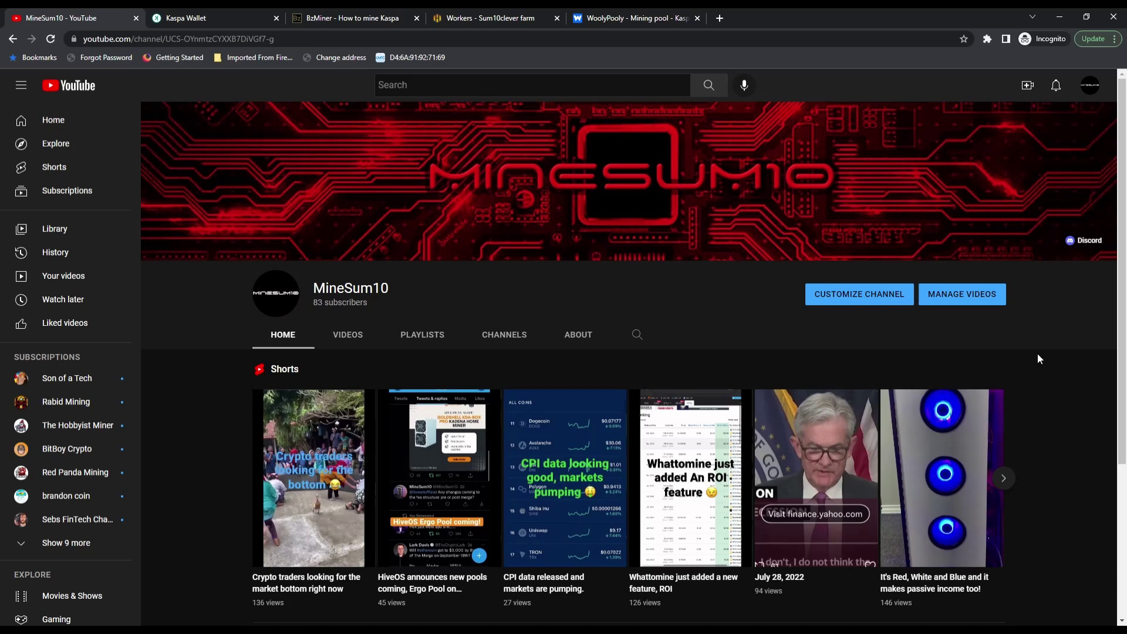
# - Bring up the wallet.kaspanet.io welcome page offering to create or recover a Kaspa wallet
pyautogui.click(209, 17)
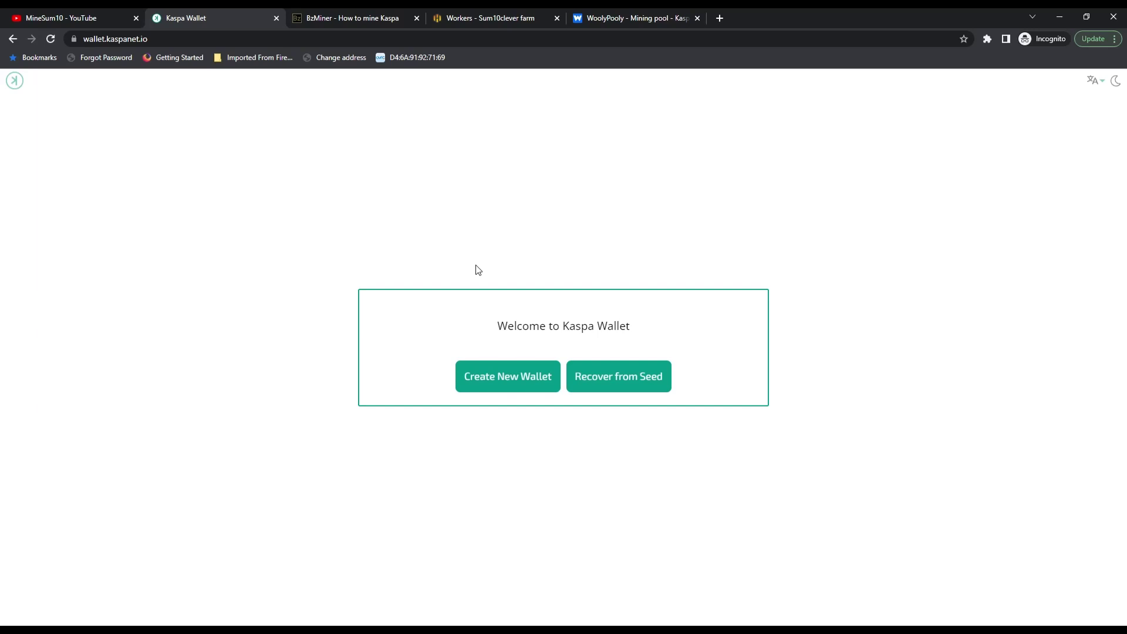
# - On the farm's Wallets page, start a new KAS wallet, then cancel it without saving
pyautogui.click(493, 20)
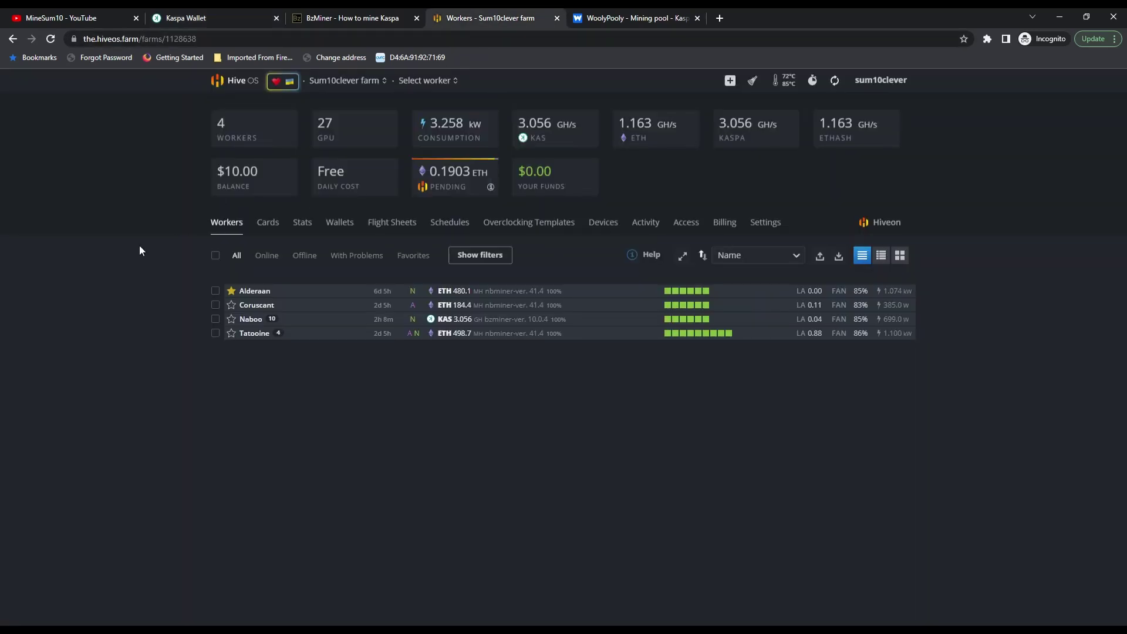
pyautogui.click(346, 227)
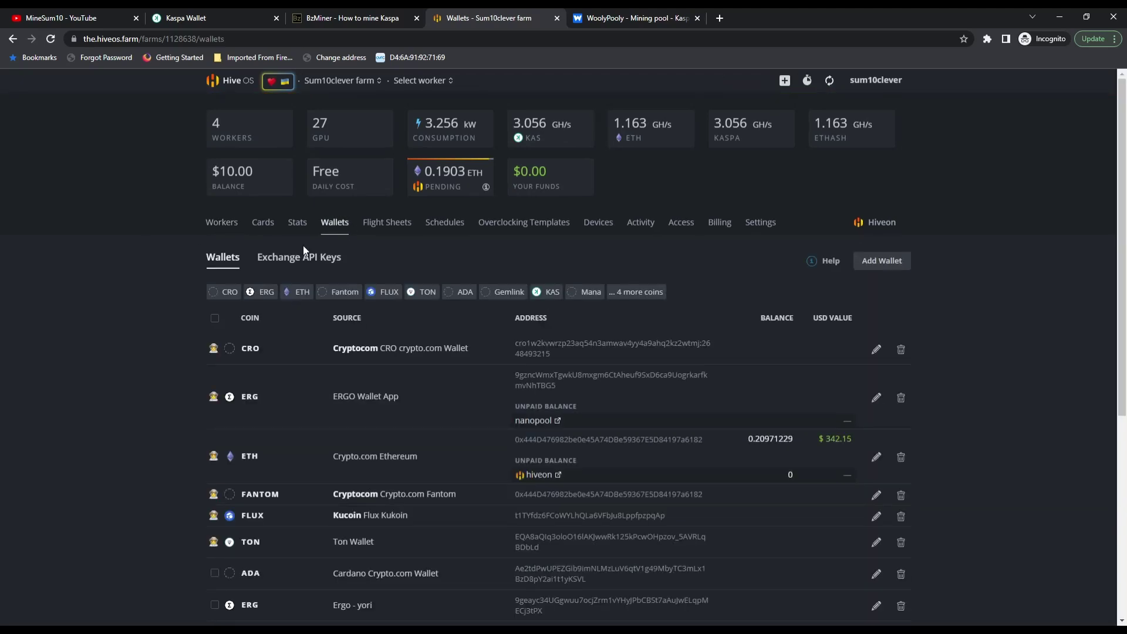
pyautogui.click(888, 262)
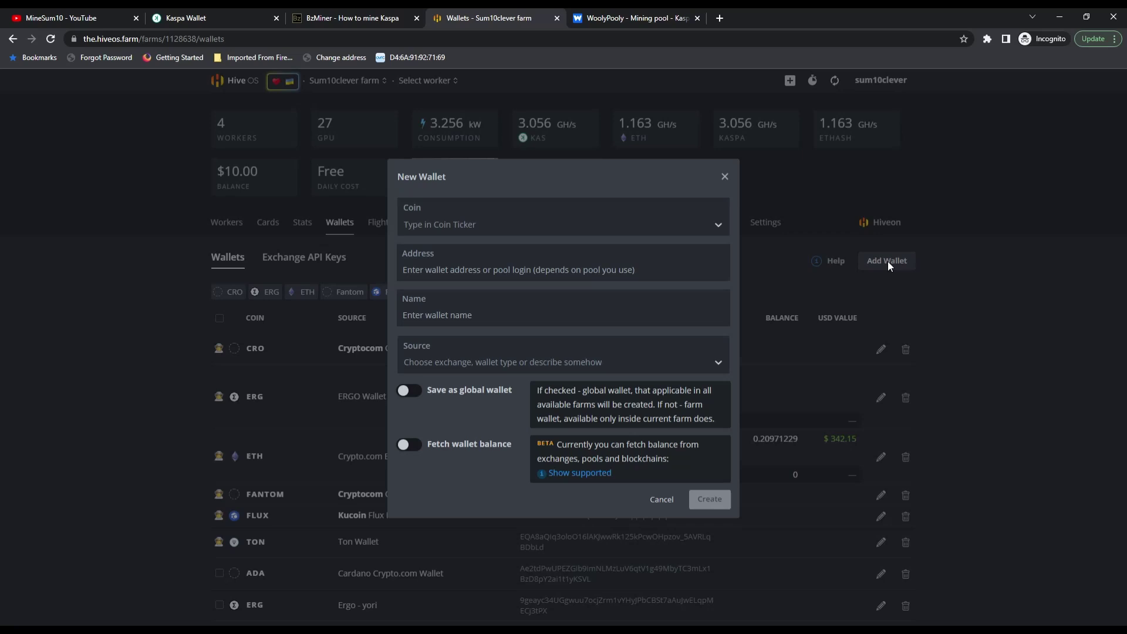
pyautogui.click(657, 225)
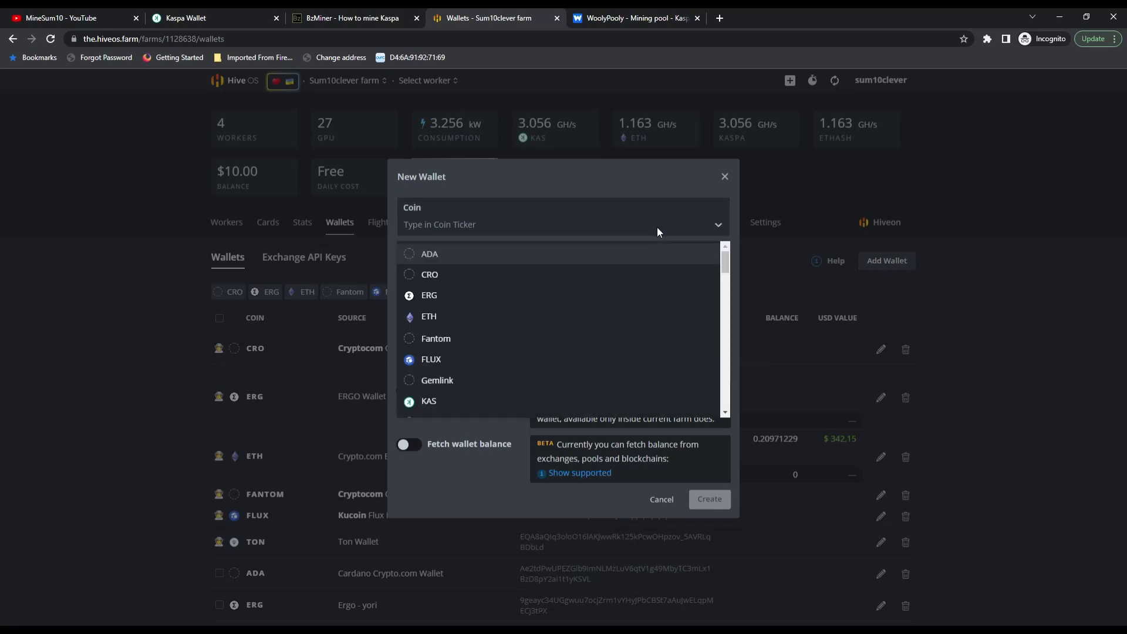
pyautogui.write('kas')
pyautogui.press('Return')
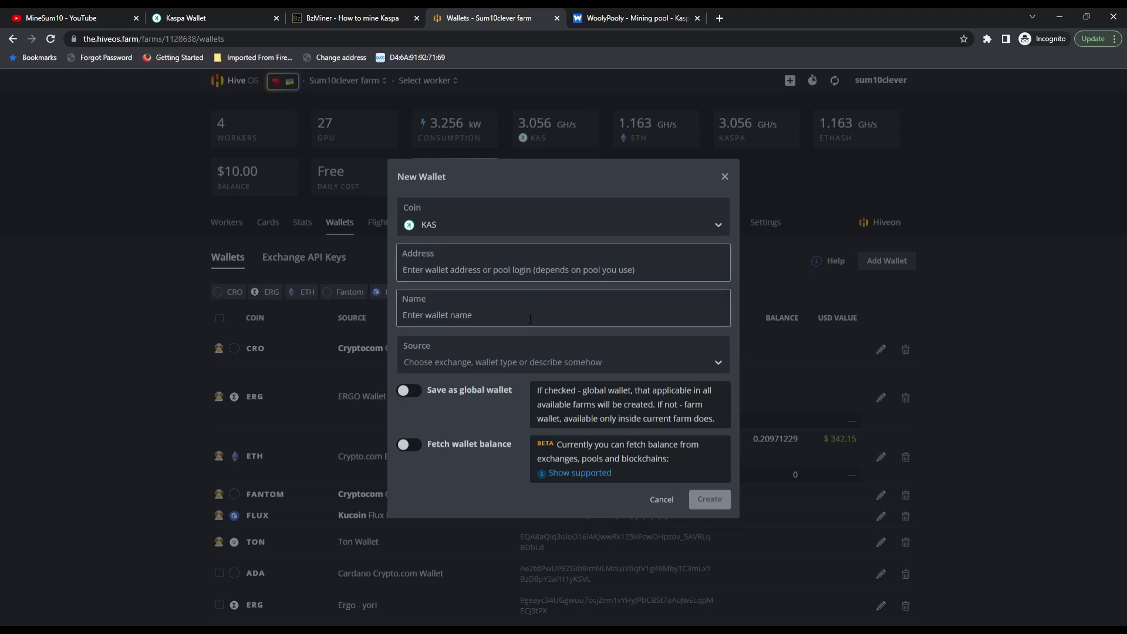
pyautogui.click(661, 500)
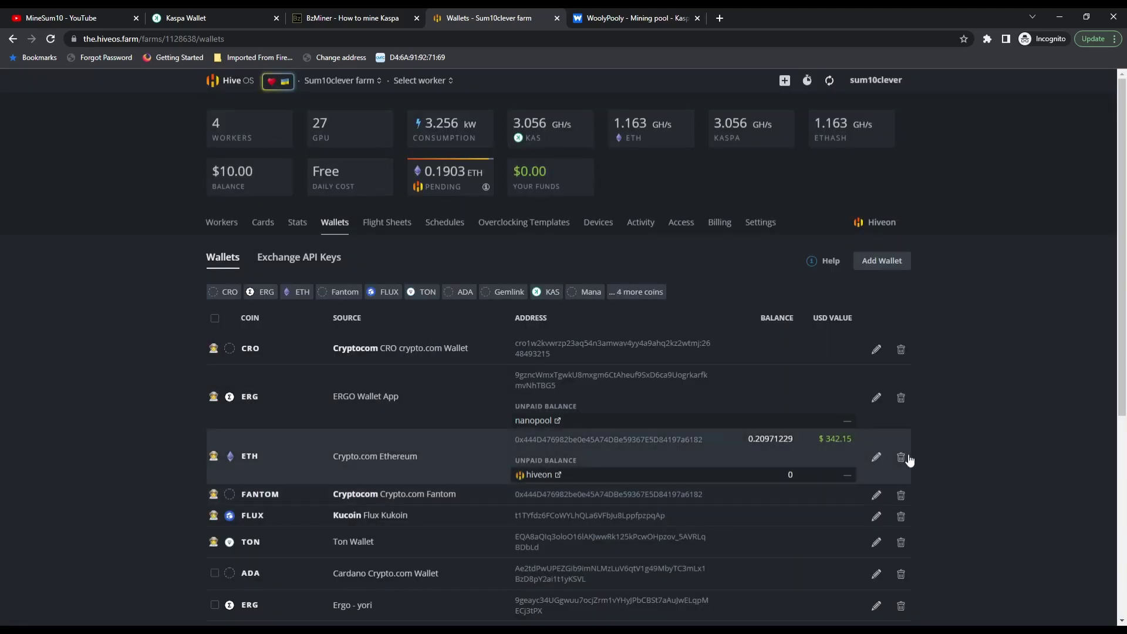
# - Review the existing Kaspa Wallet's address and details and close them unchanged
pyautogui.scroll(-3, 971, 424)
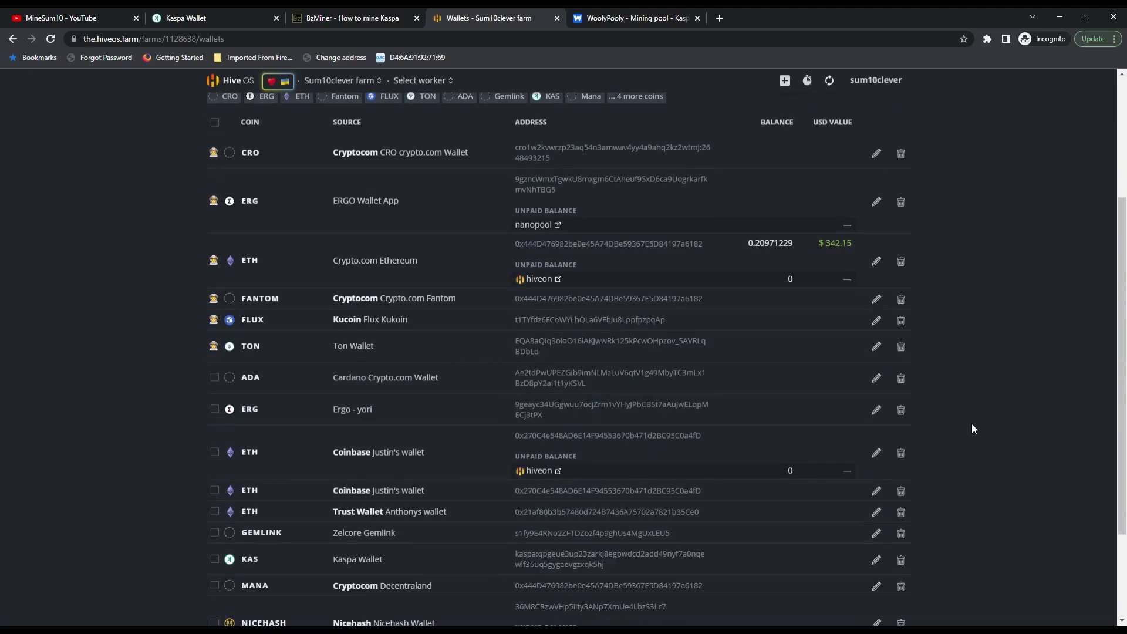
pyautogui.click(875, 560)
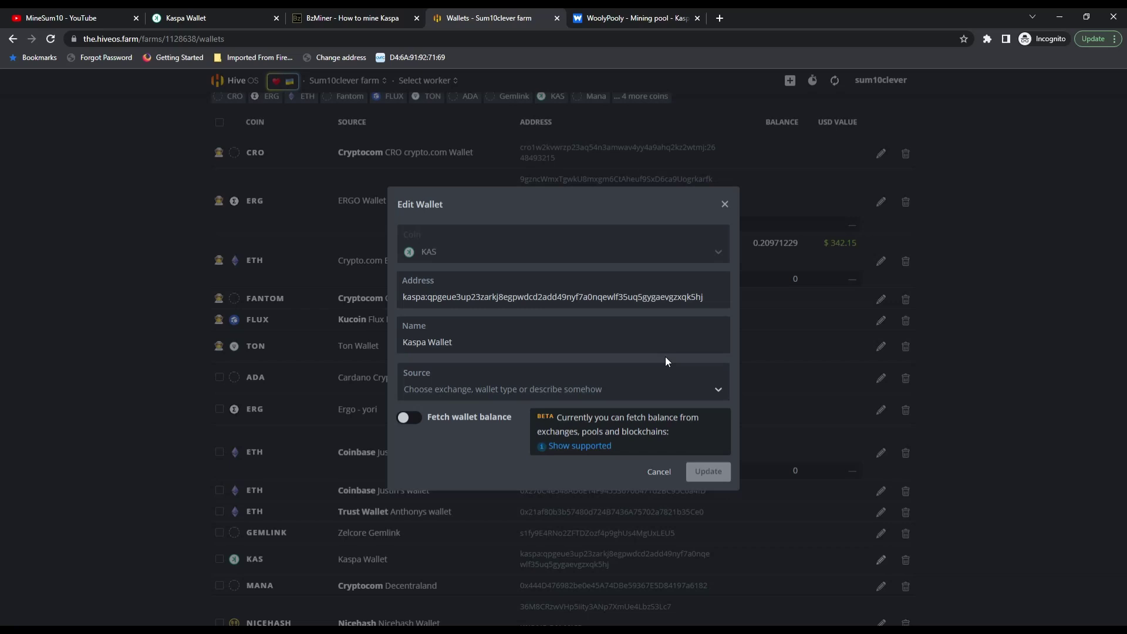
pyautogui.click(669, 473)
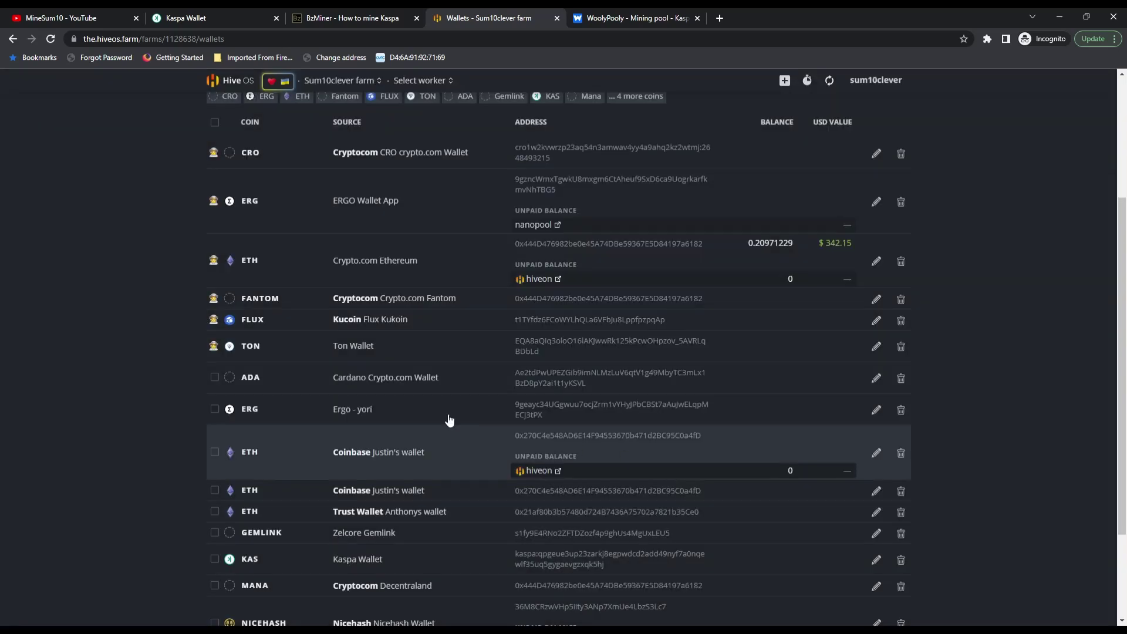
pyautogui.scroll(3, 133, 393)
# - Start a new flight sheet with coin KAS and wallet Kaspa Wallet
pyautogui.click(225, 224)
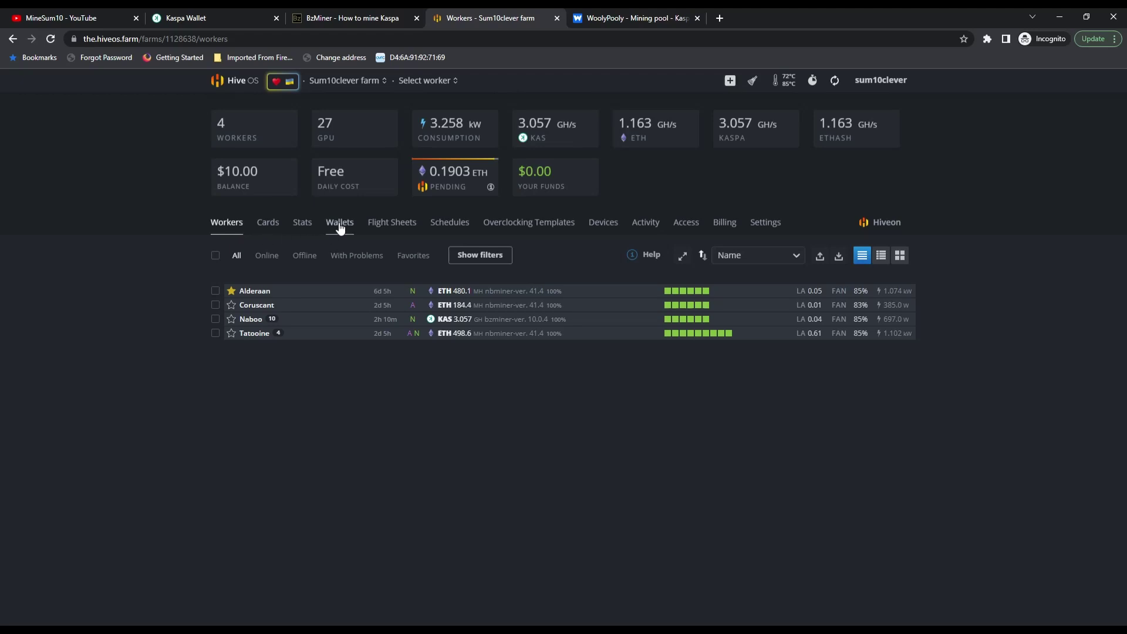
pyautogui.click(387, 228)
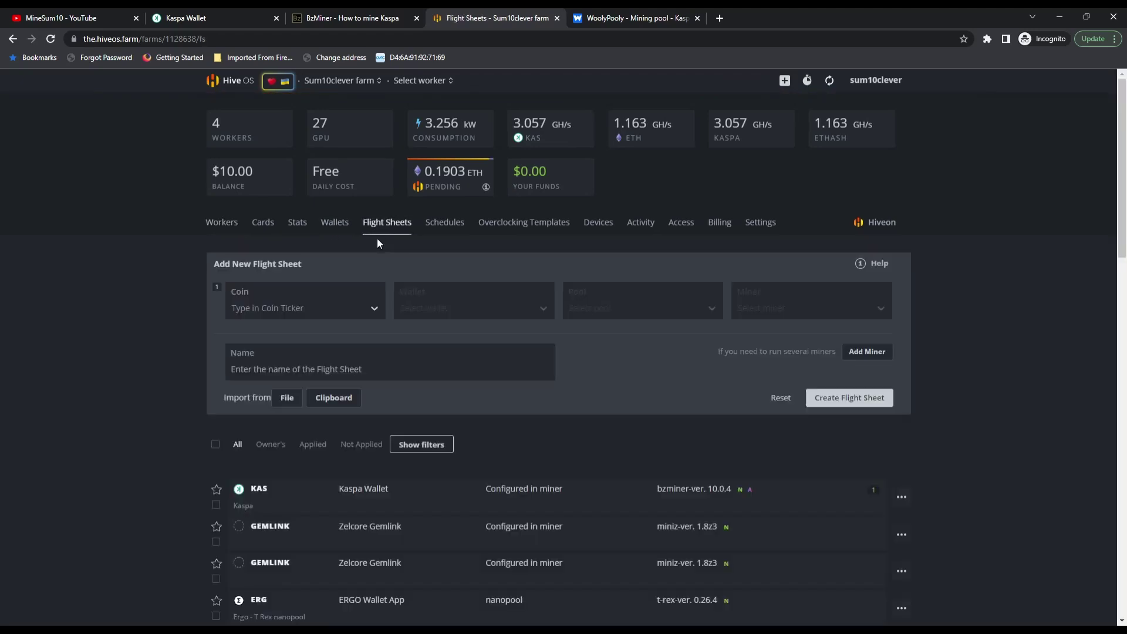
pyautogui.click(370, 311)
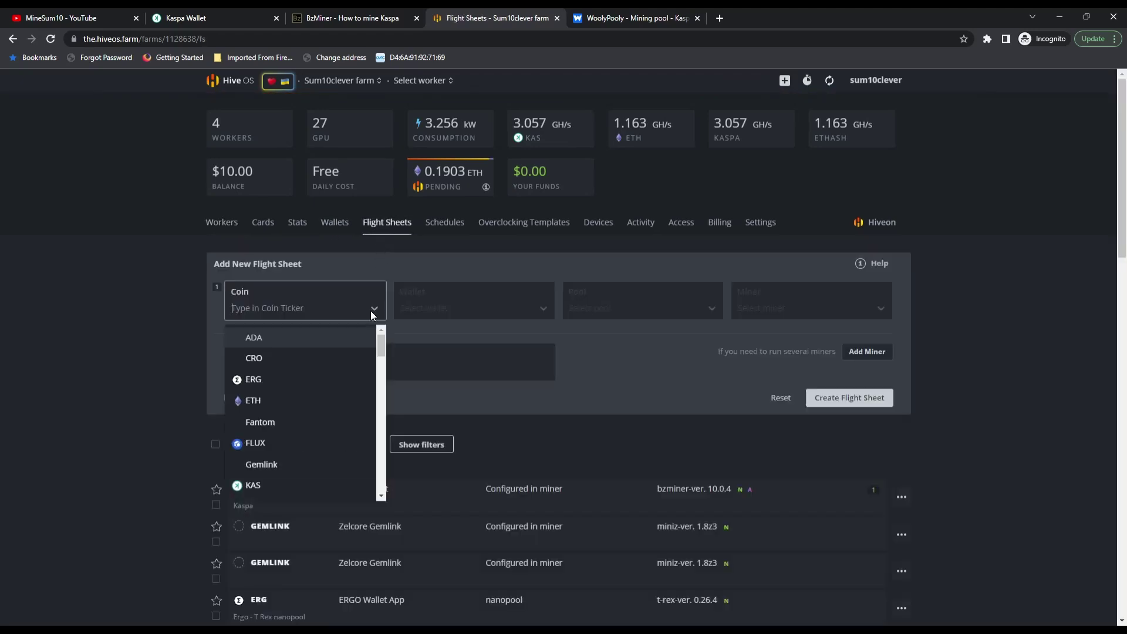
pyautogui.write('ka')
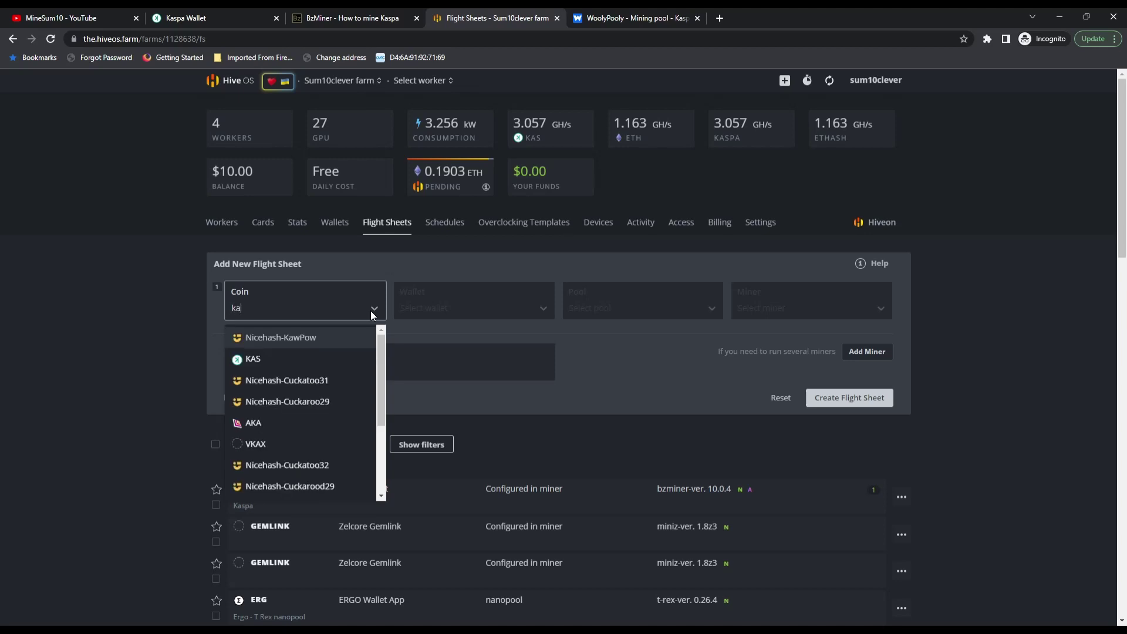
pyautogui.click(330, 355)
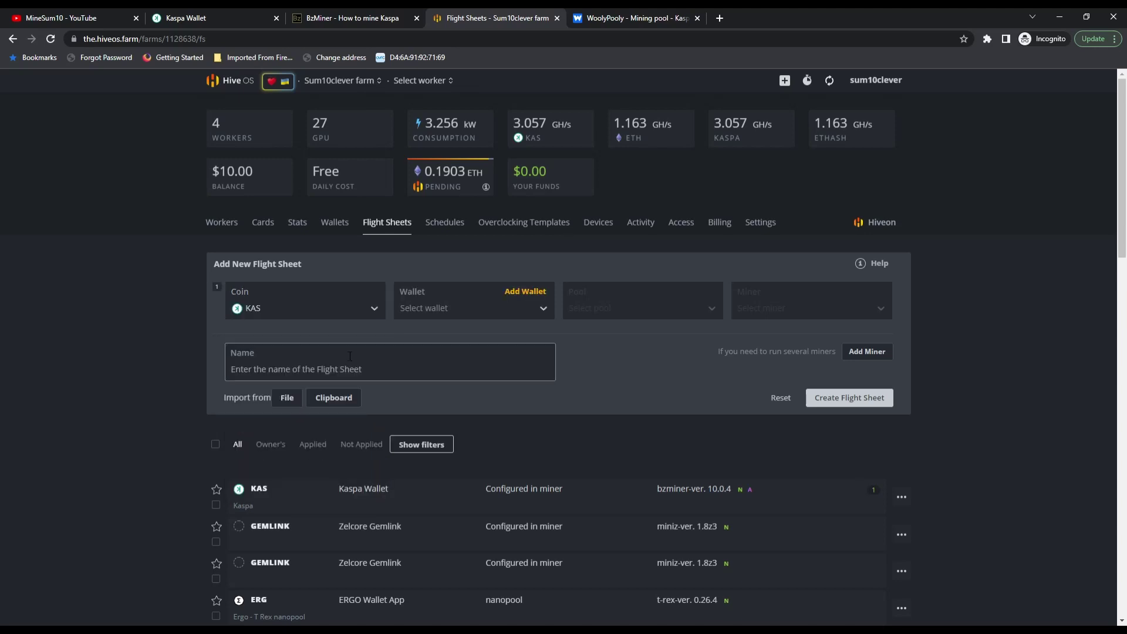
pyautogui.click(502, 307)
pyautogui.click(455, 336)
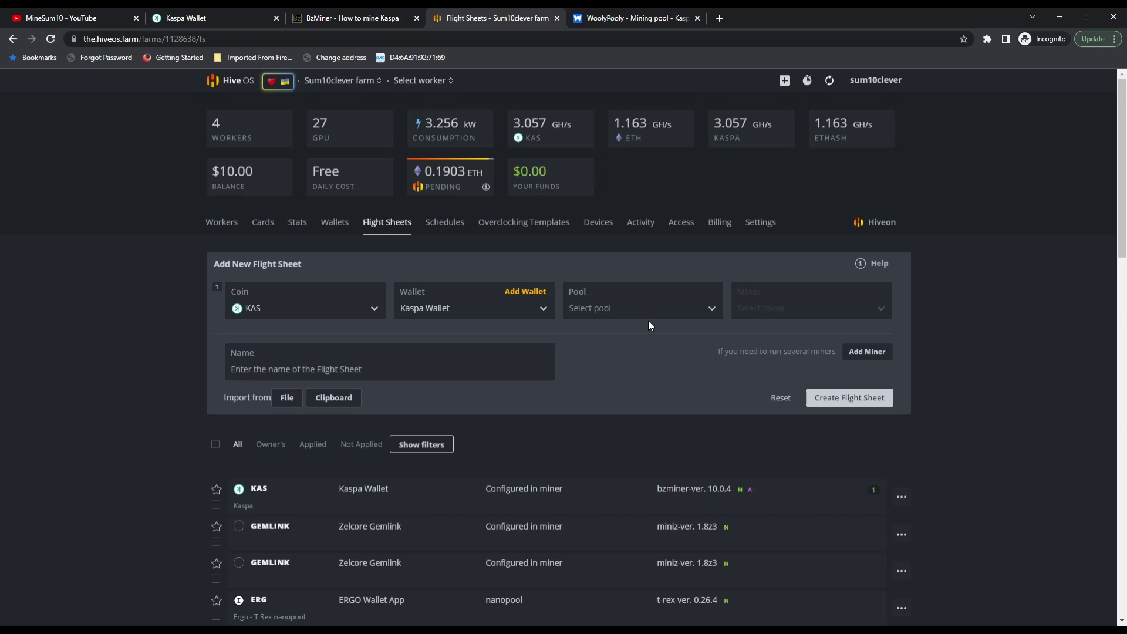
# - Set the pool to 'Configure in miner' and the miner to BzMiner, opening its configuration
pyautogui.click(672, 307)
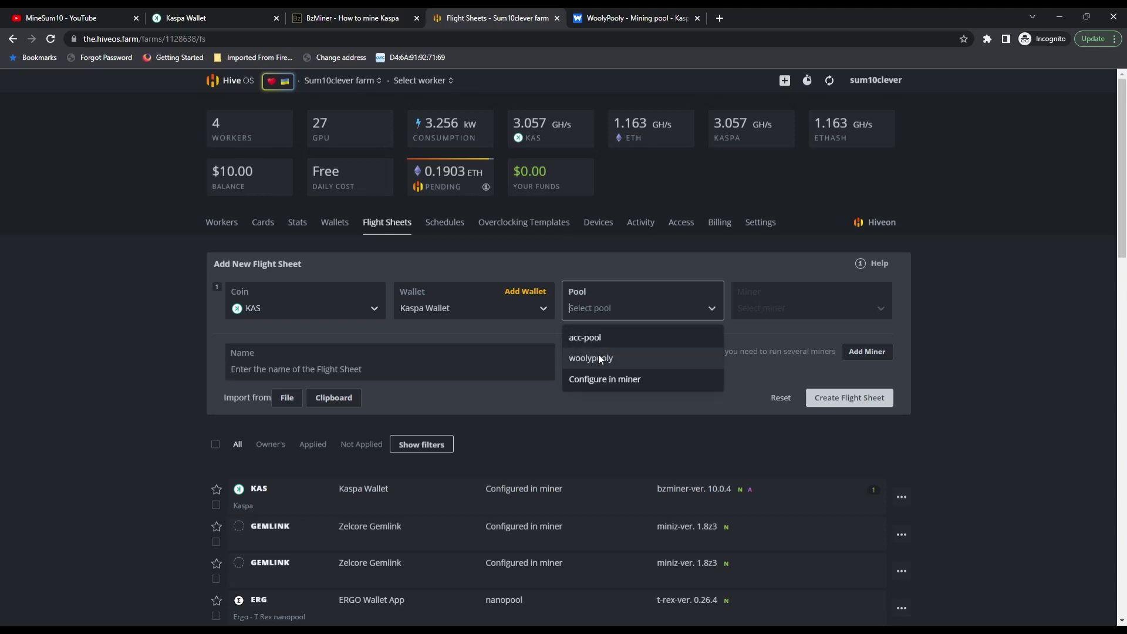
pyautogui.click(628, 380)
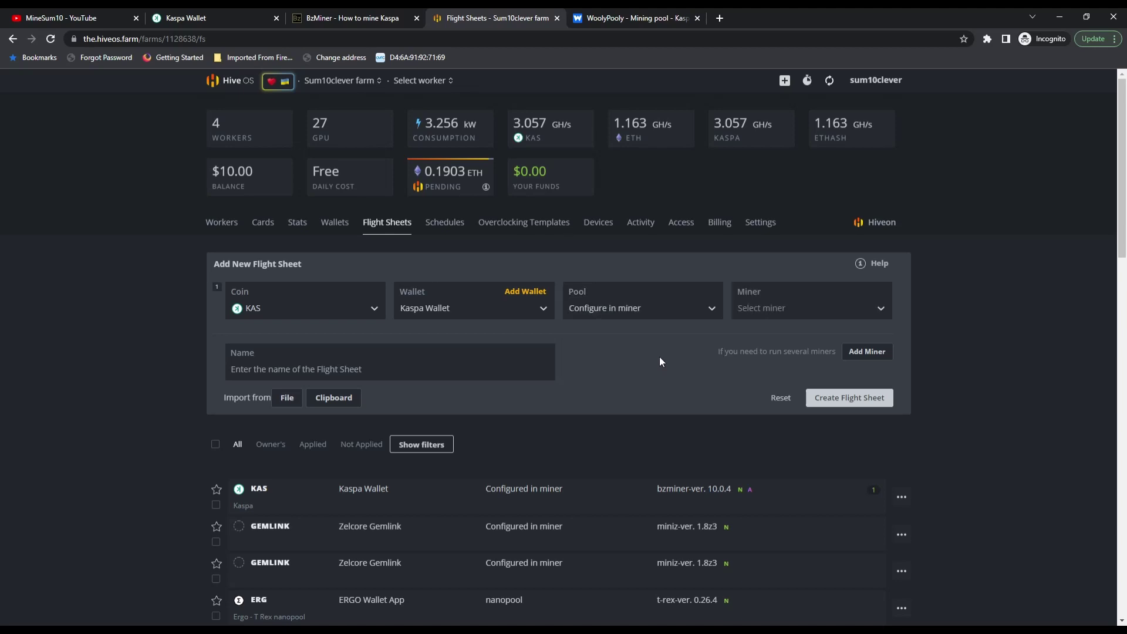
pyautogui.click(831, 309)
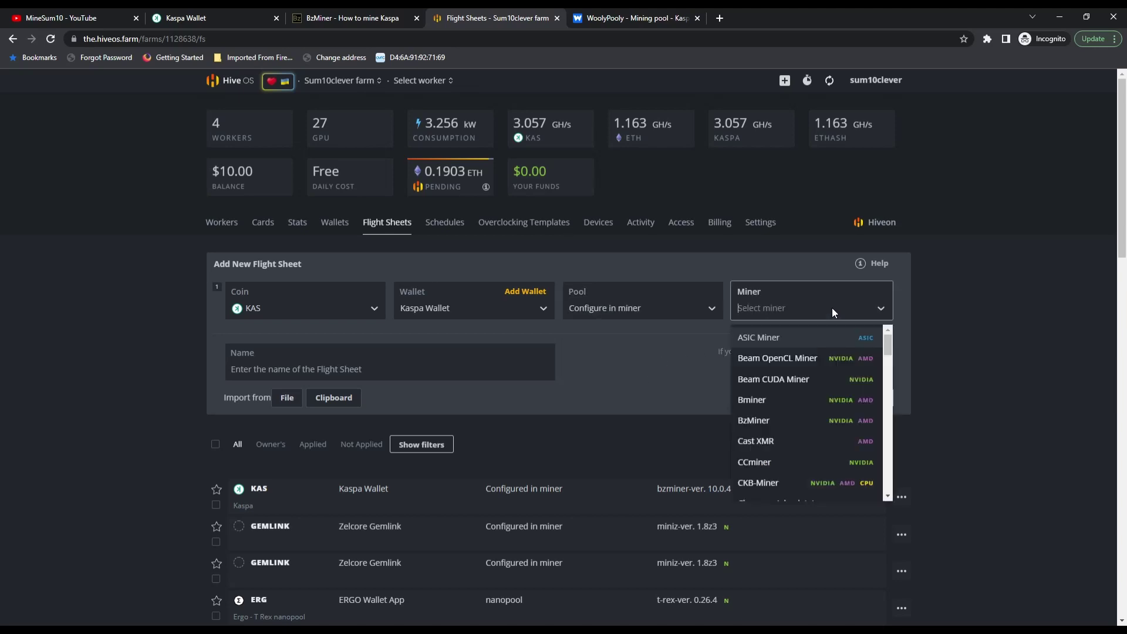
pyautogui.click(776, 424)
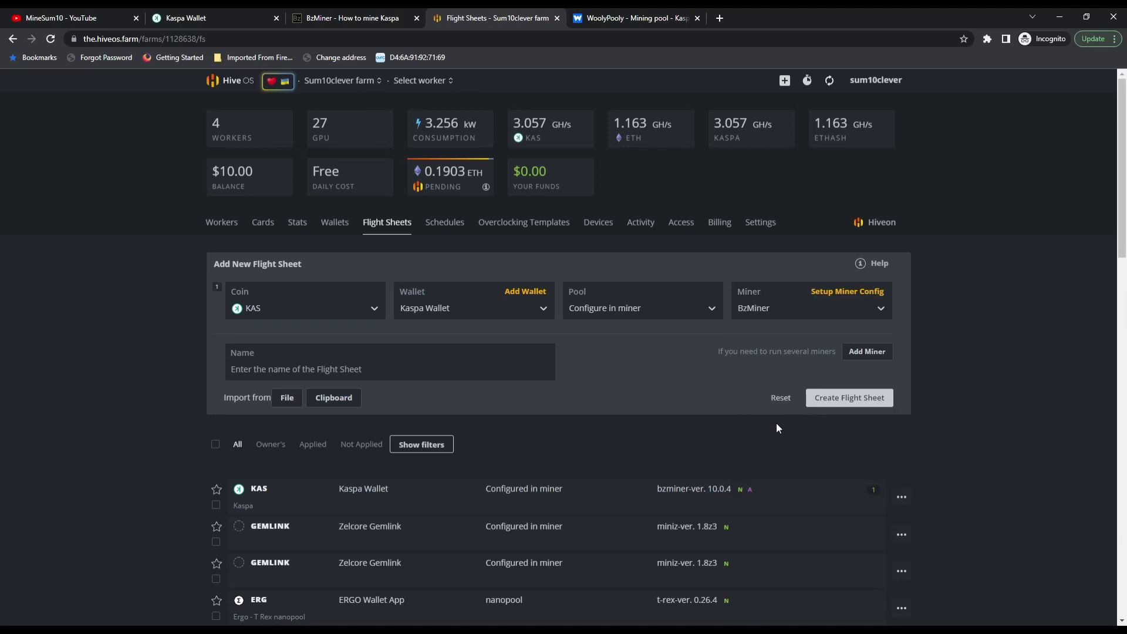
pyautogui.click(848, 292)
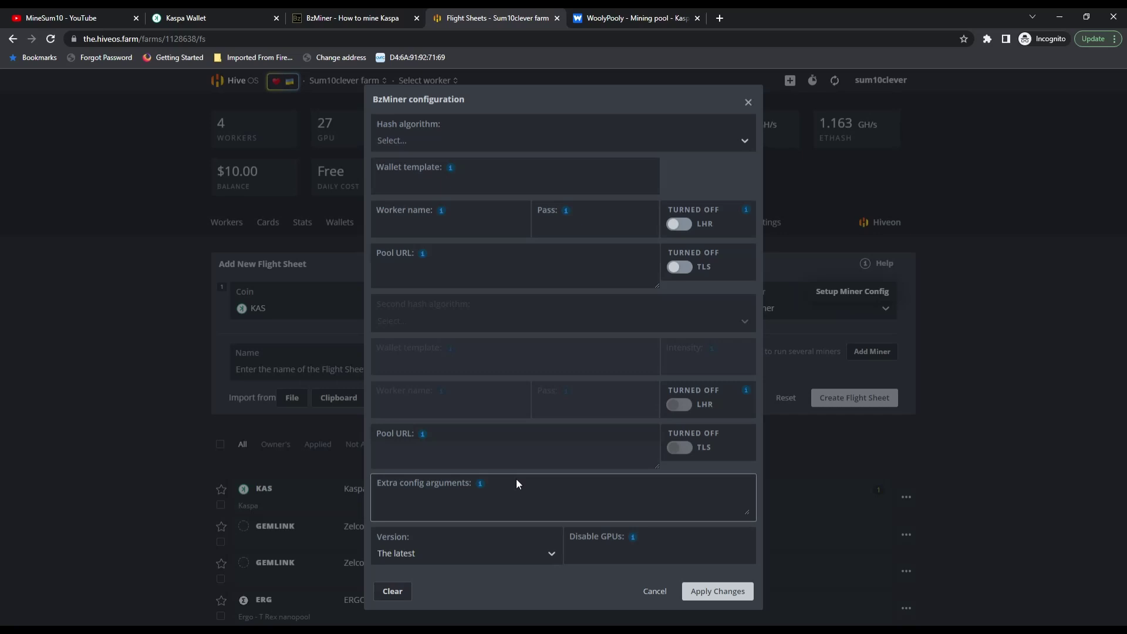
# - Find the BzMiner guide's Kaspa example using pool stratum+tcp://pool.woolypooly.com:3112 and %WAL% wallet
pyautogui.click(336, 19)
pyautogui.scroll(2, 636, 277)
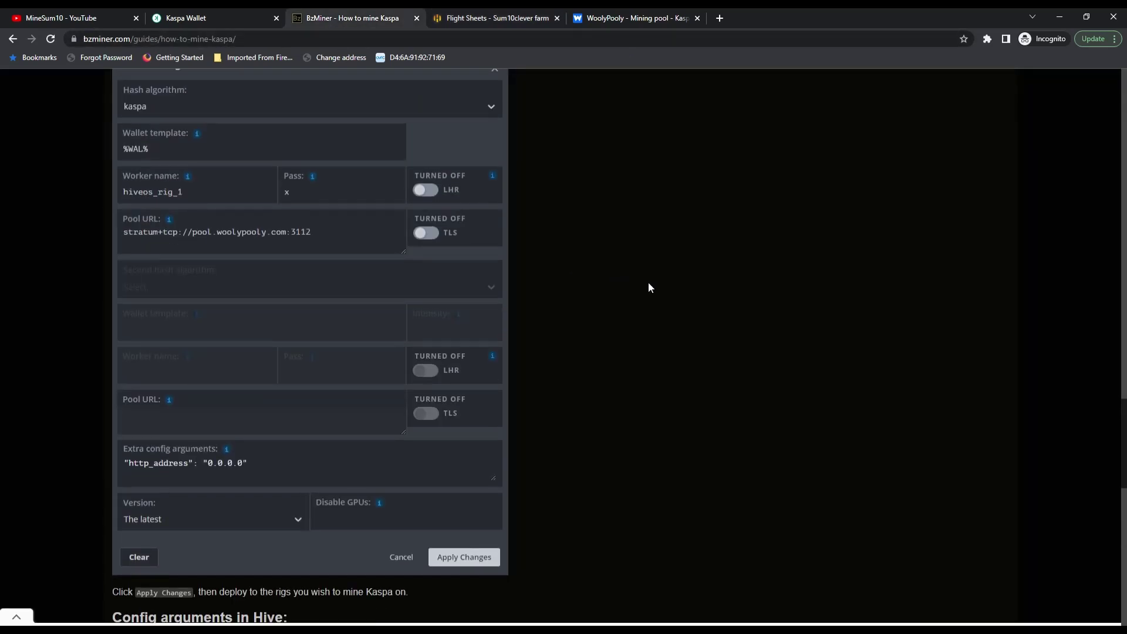
pyautogui.scroll(6, 648, 282)
pyautogui.scroll(15, 648, 286)
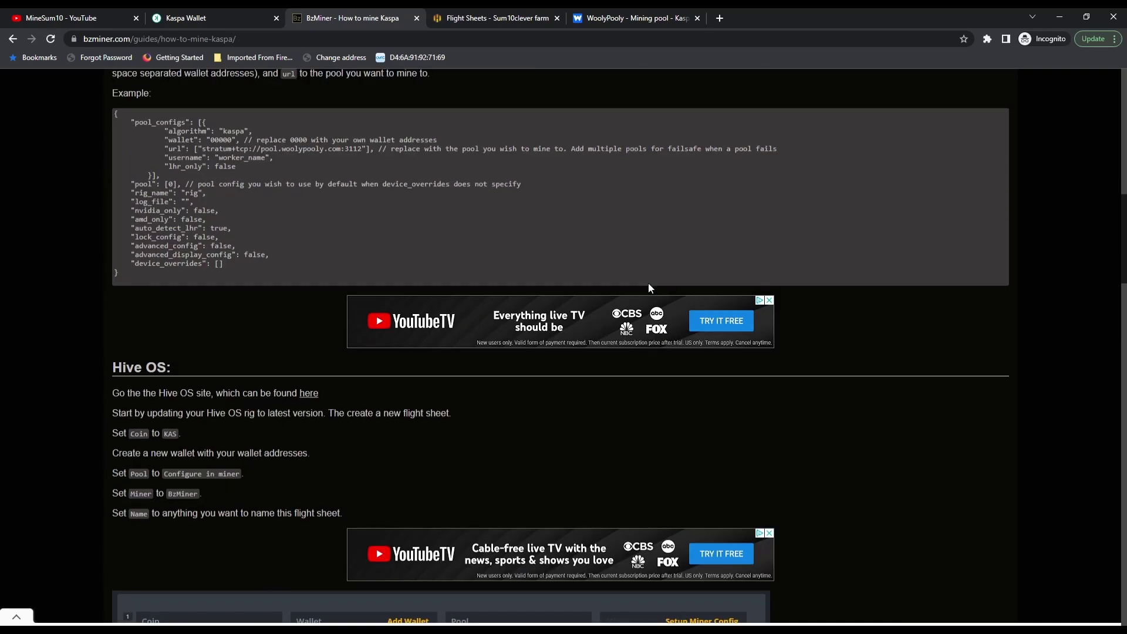
pyautogui.scroll(-5, 653, 290)
pyautogui.scroll(-15, 652, 288)
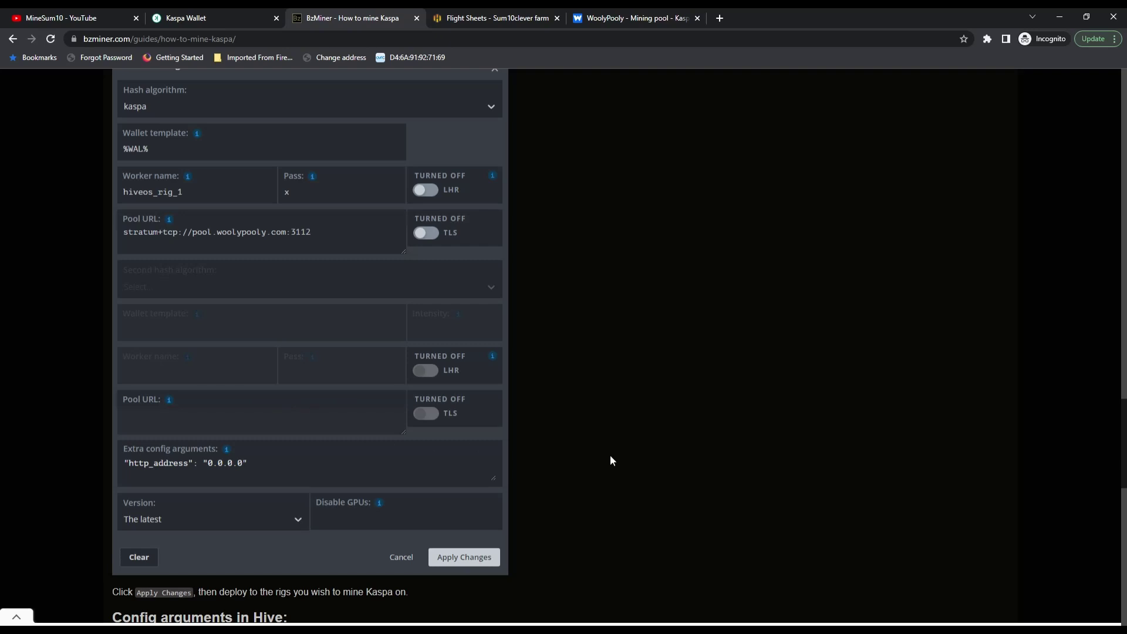
# - Discard the new BzMiner config and review the existing KAS flight sheet's miner config unchanged
pyautogui.click(478, 20)
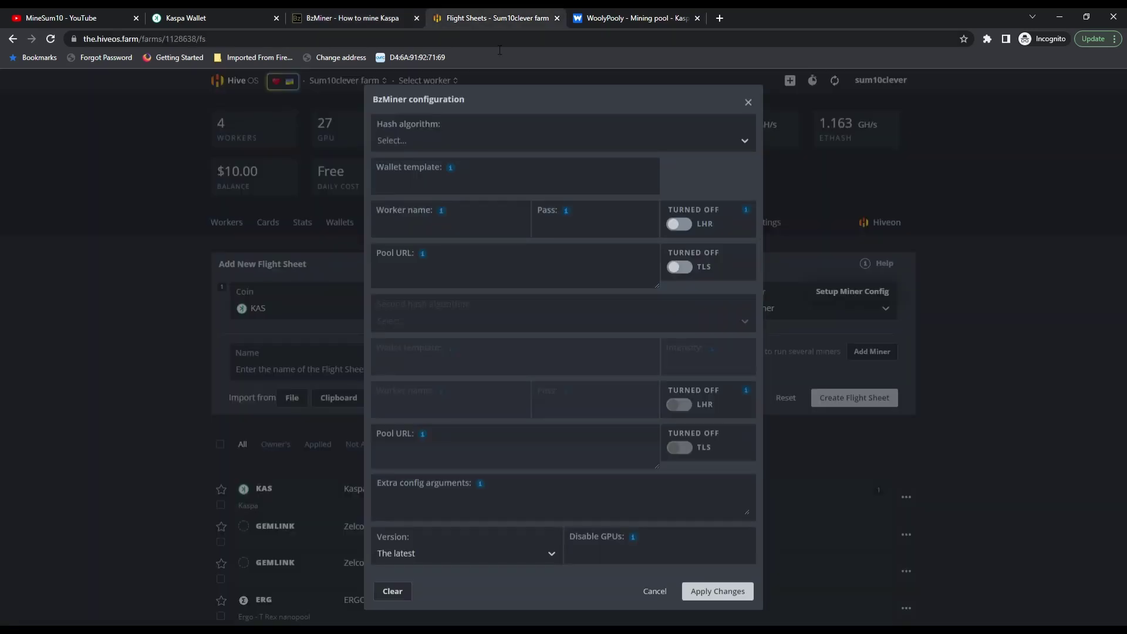
pyautogui.click(655, 592)
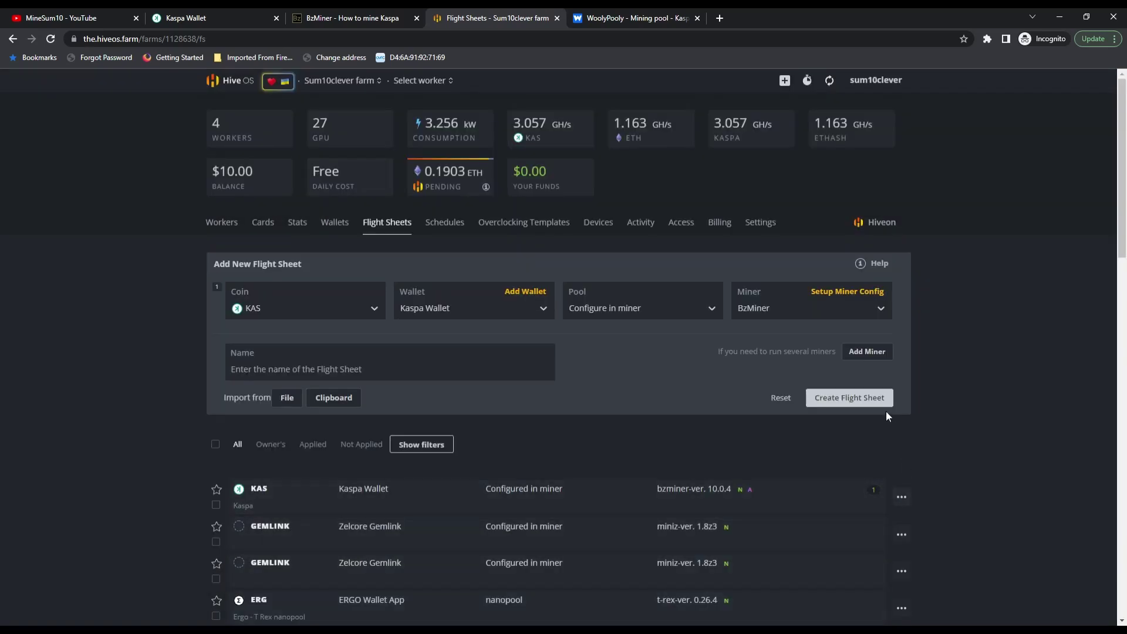
pyautogui.click(902, 497)
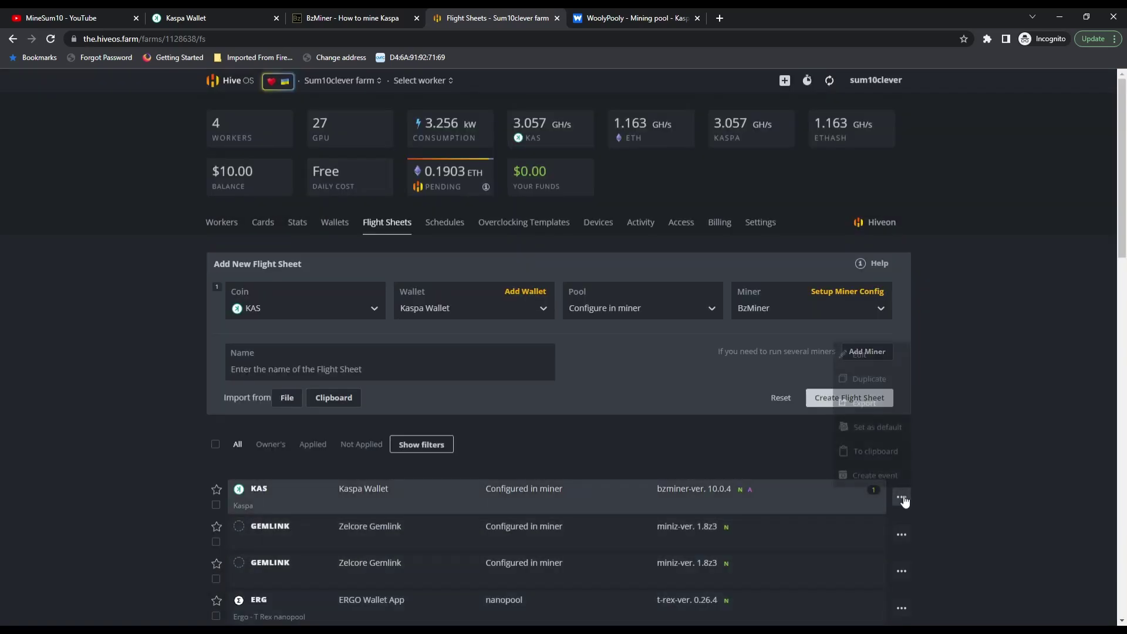
pyautogui.click(865, 355)
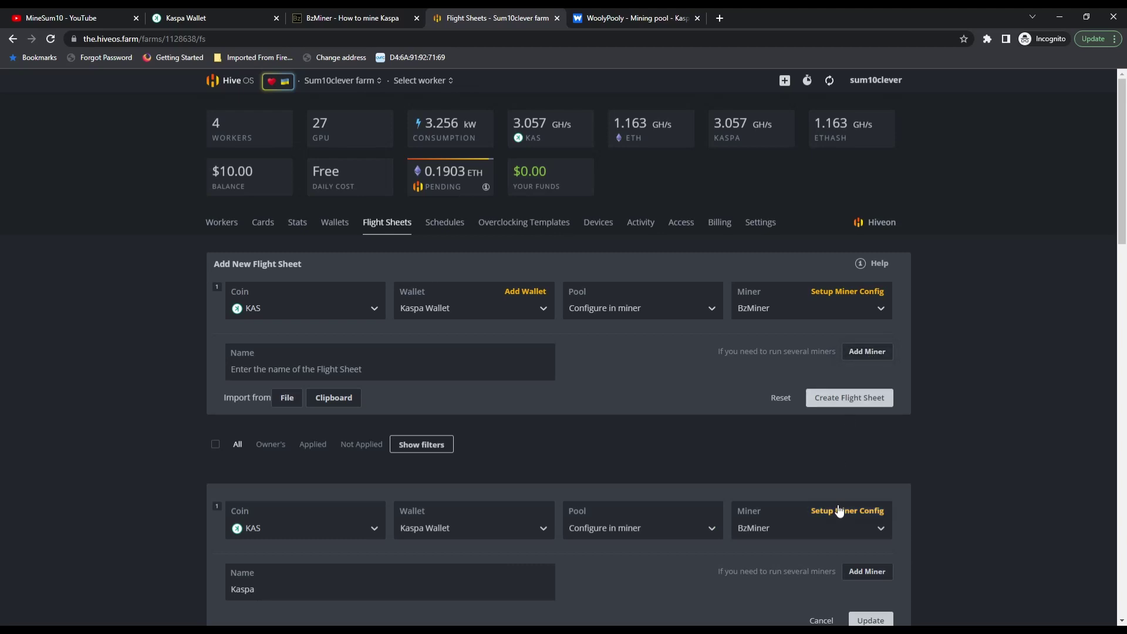
pyautogui.scroll(-2, 842, 470)
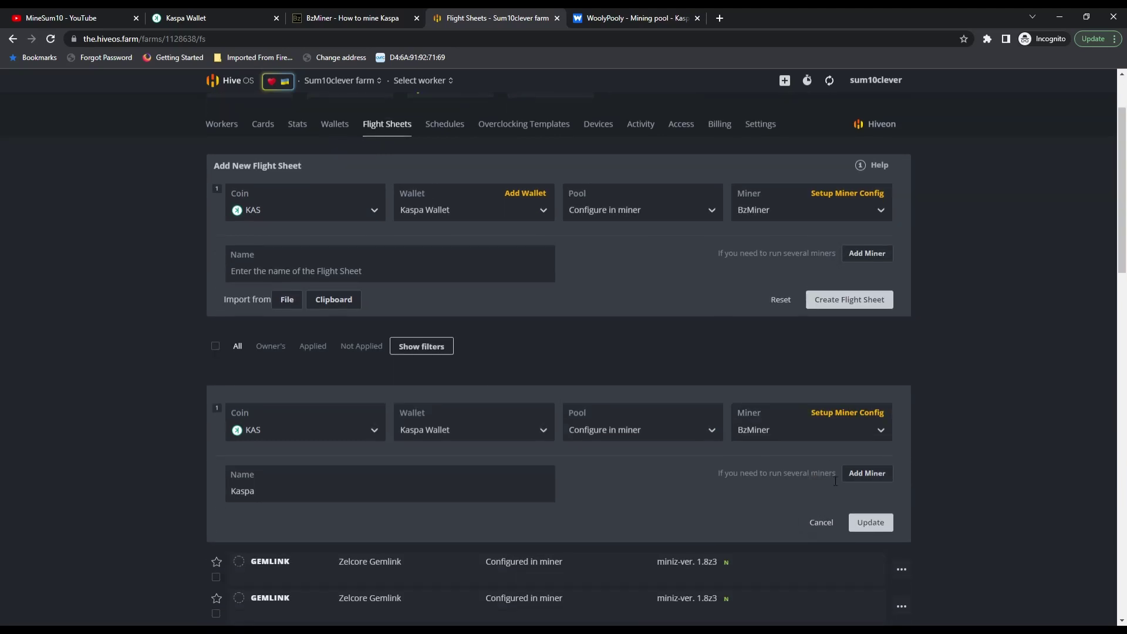
pyautogui.click(845, 414)
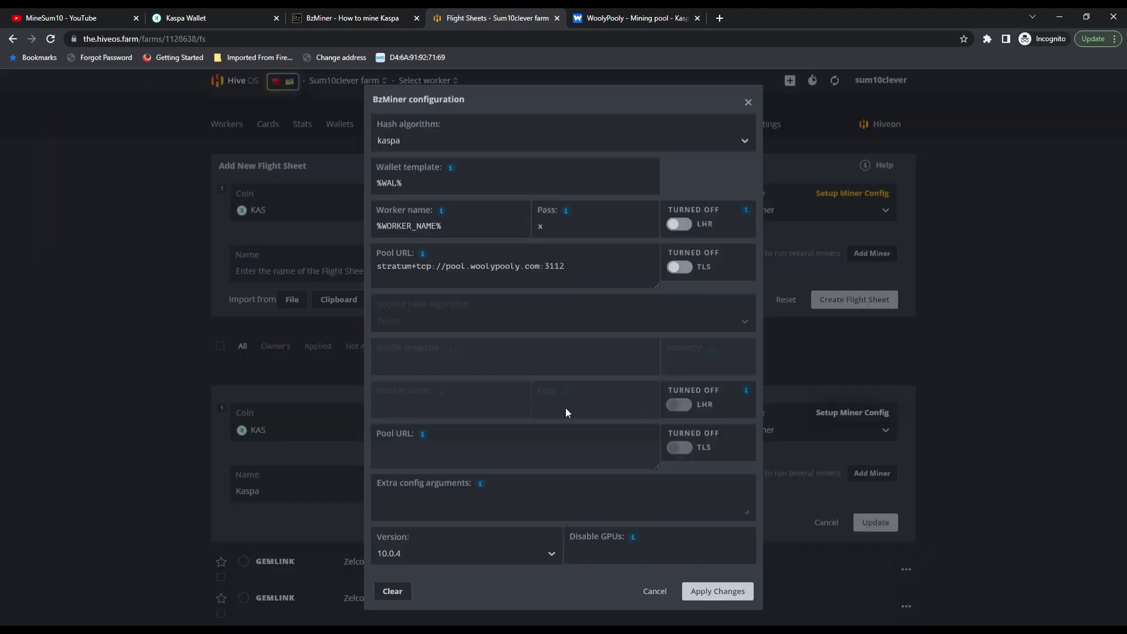
pyautogui.click(657, 593)
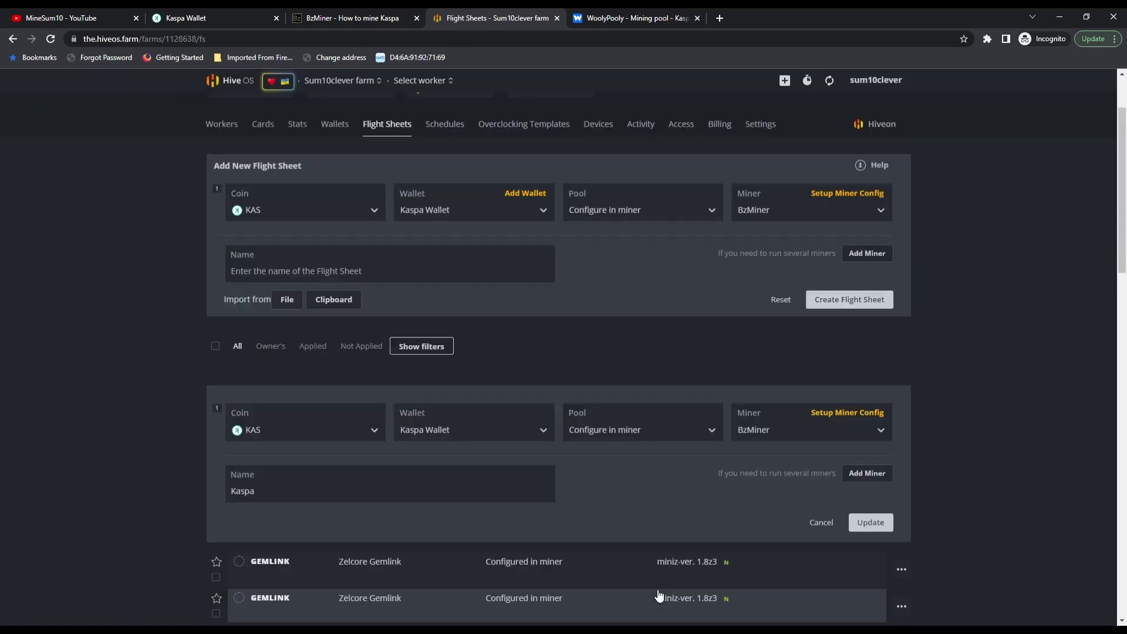
# - Open worker Naboo to see six GPUs hashing 3.058 GH at 698 W
pyautogui.click(224, 125)
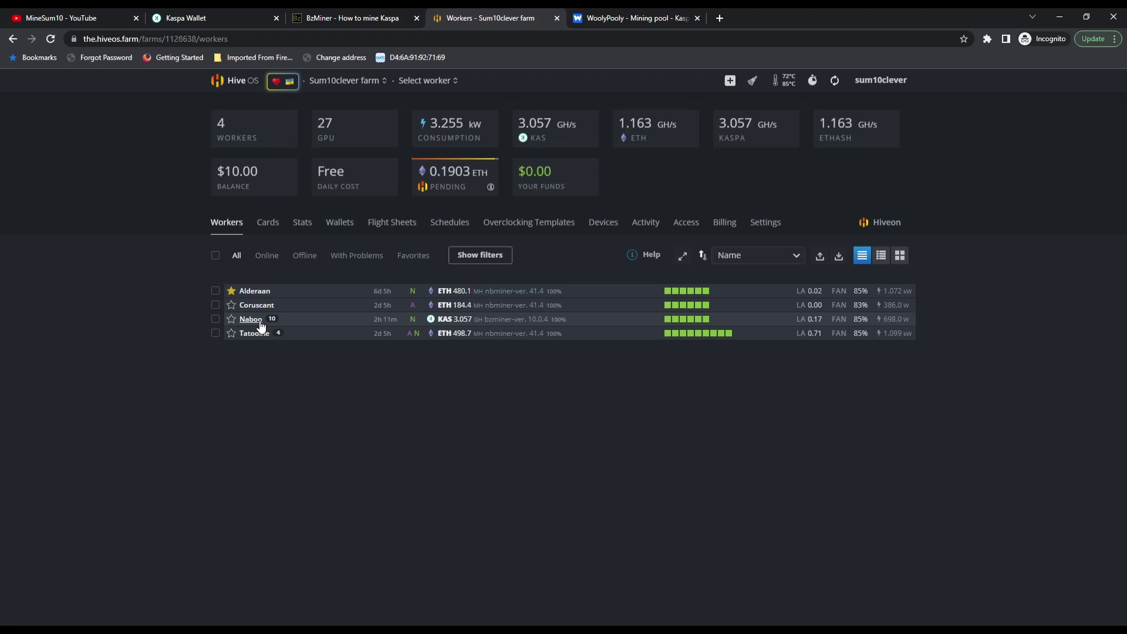
pyautogui.click(255, 319)
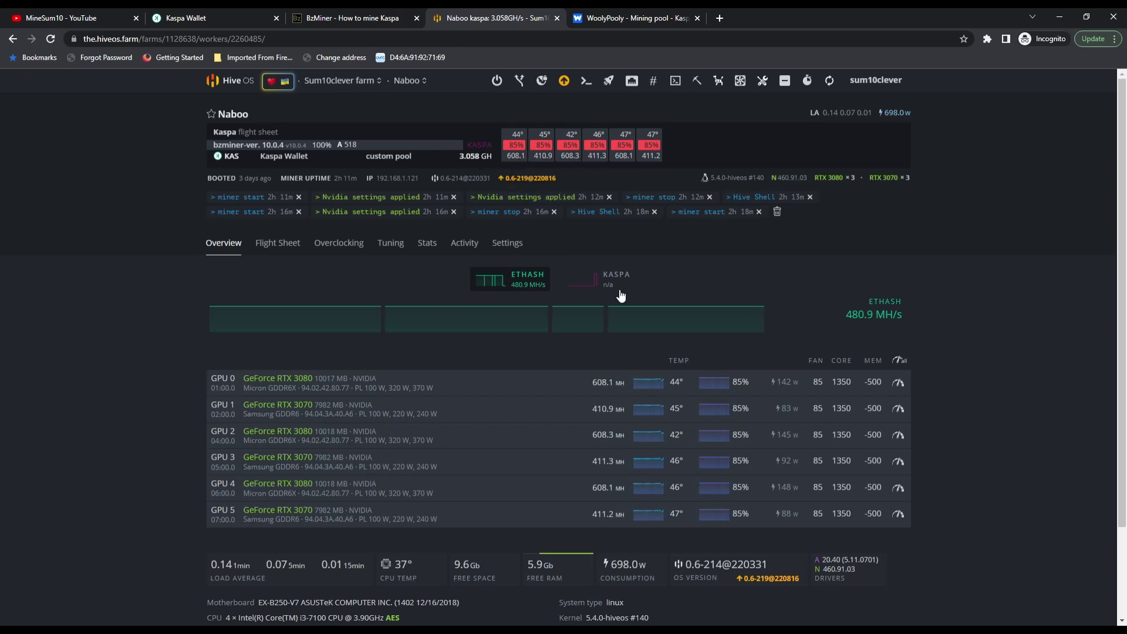
# - Check the WoolyPooly Kaspa wallet stats: Naboo online at 2.96 Gh/s, balance 20.7052 KAS
pyautogui.click(614, 14)
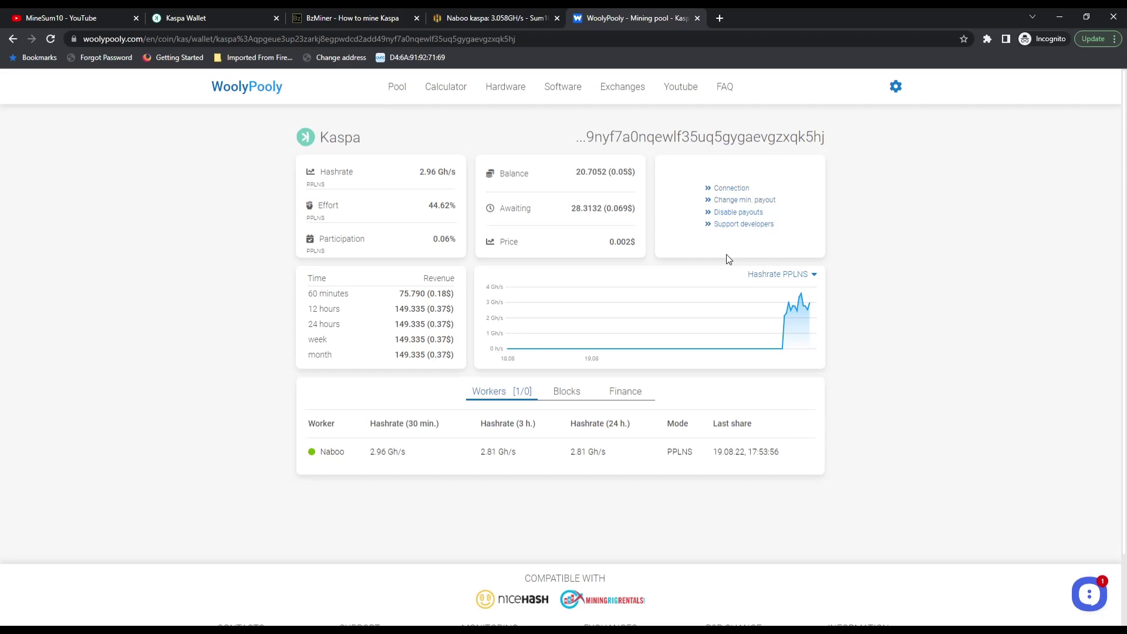
pyautogui.moveTo(784, 325)
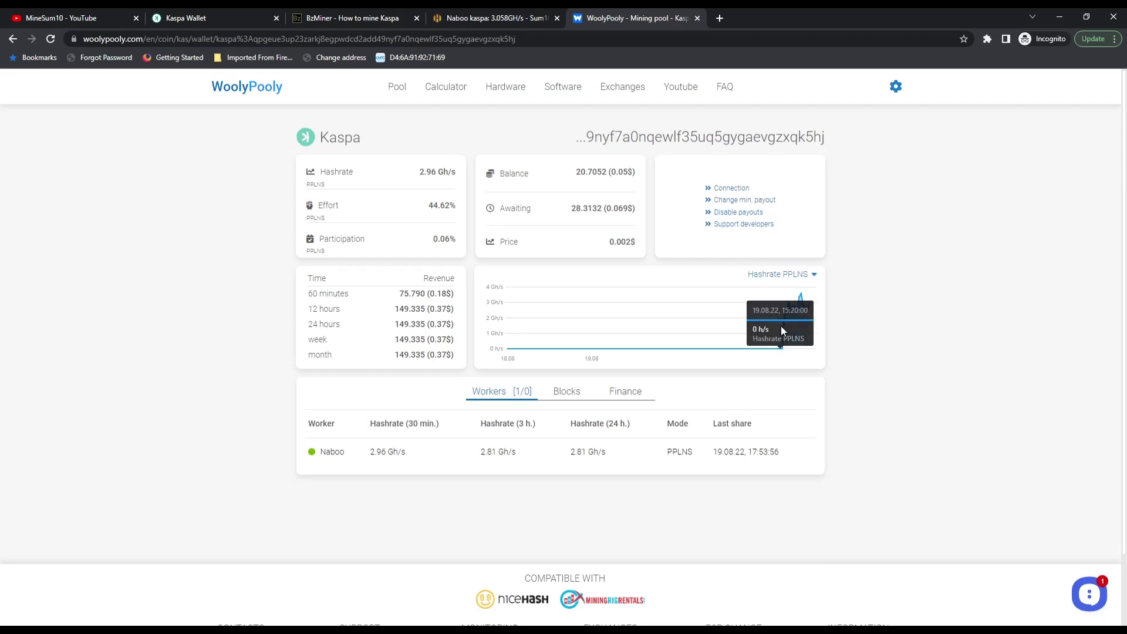